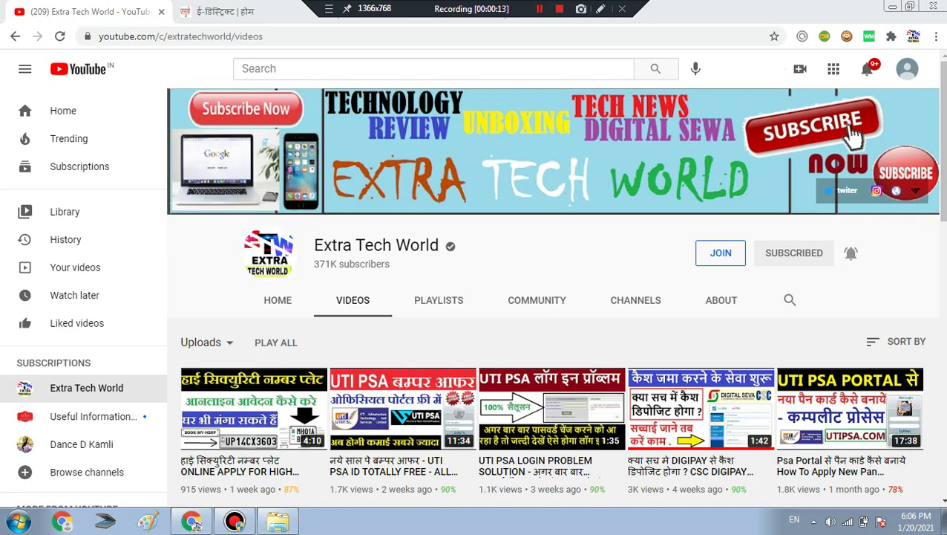
Step: Switch to the eDistrict Uttar Pradesh site and open its CSC 3.0 page
click(226, 11)
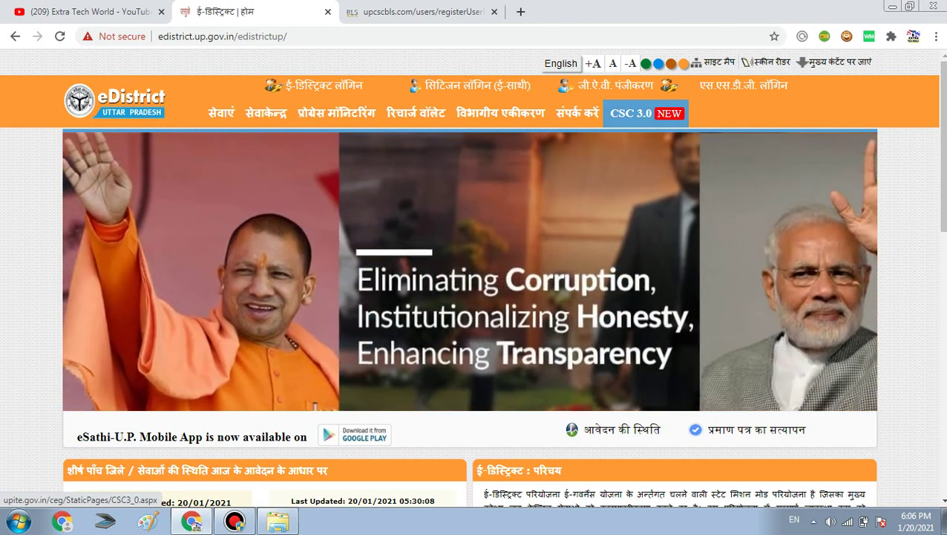
click(645, 113)
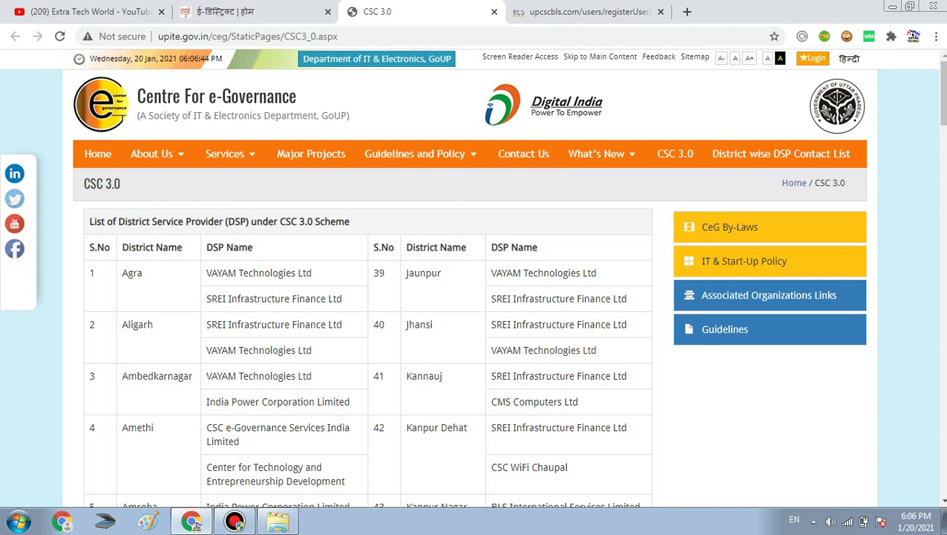
Step: Examine the list of District Service Providers by district, down to the VLE registration links
drag(207, 273, 306, 274)
click(306, 274)
scroll(476, 297, down, 1)
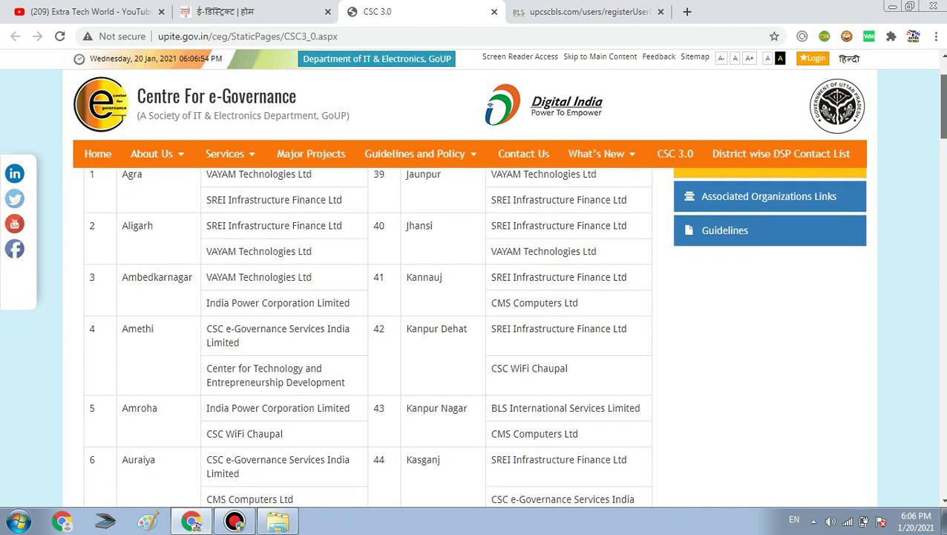
scroll(476, 312, down, 4)
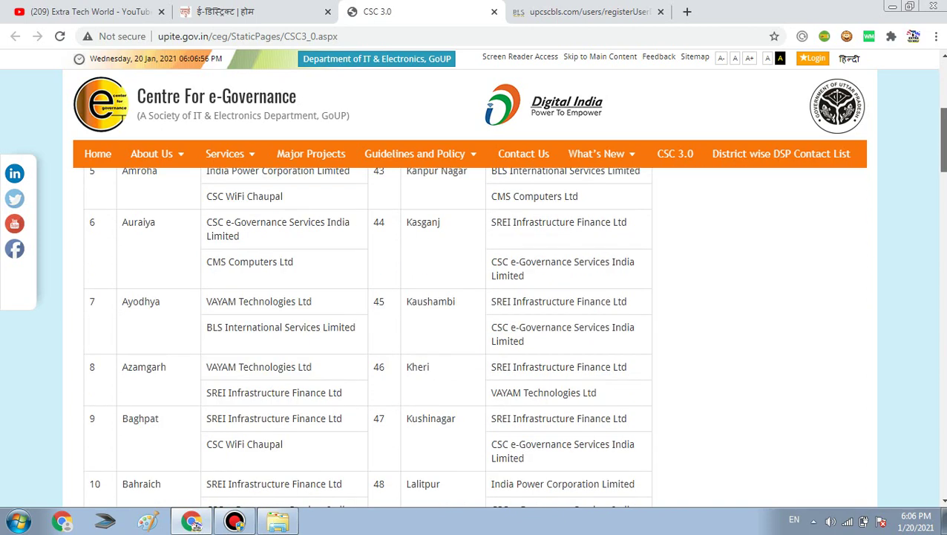
scroll(475, 312, down, 1)
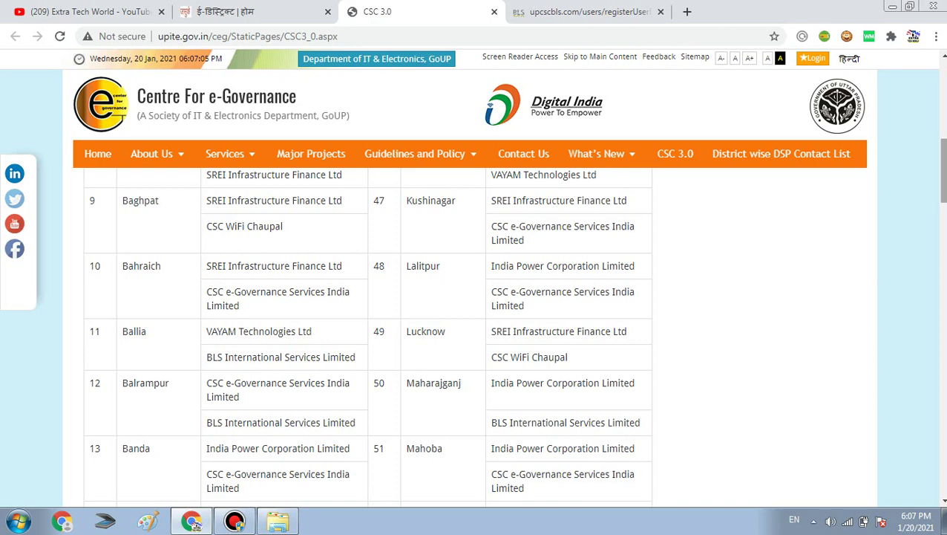
scroll(475, 334, down, 2)
scroll(367, 334, down, 15)
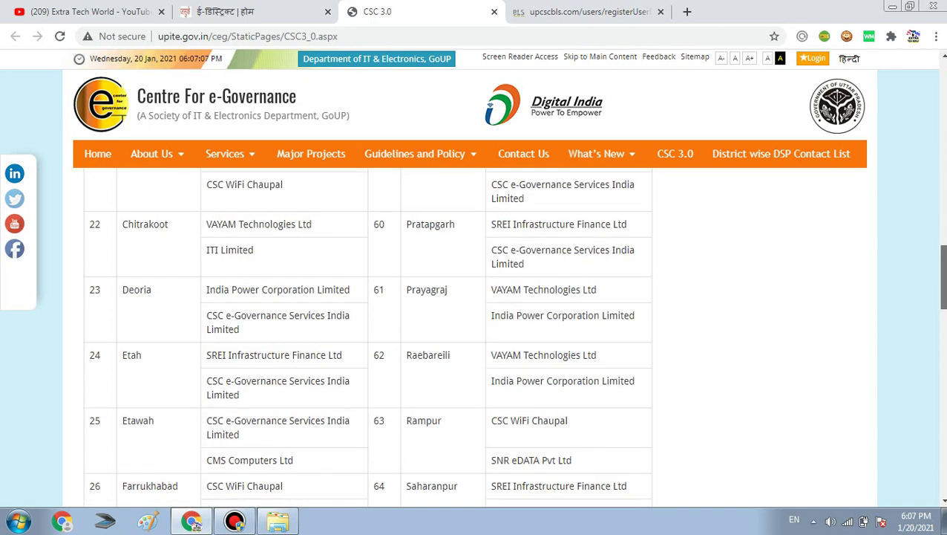
scroll(368, 334, down, 3)
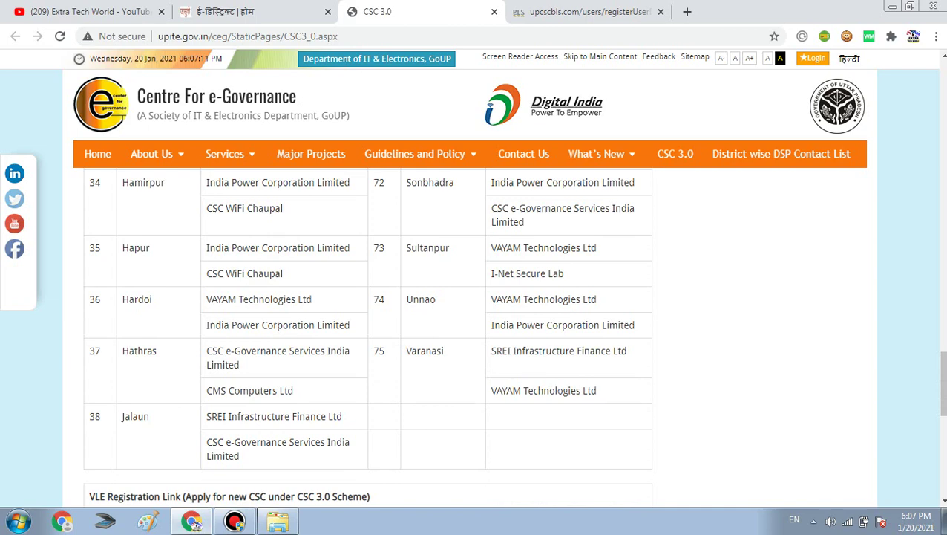
scroll(367, 334, down, 5)
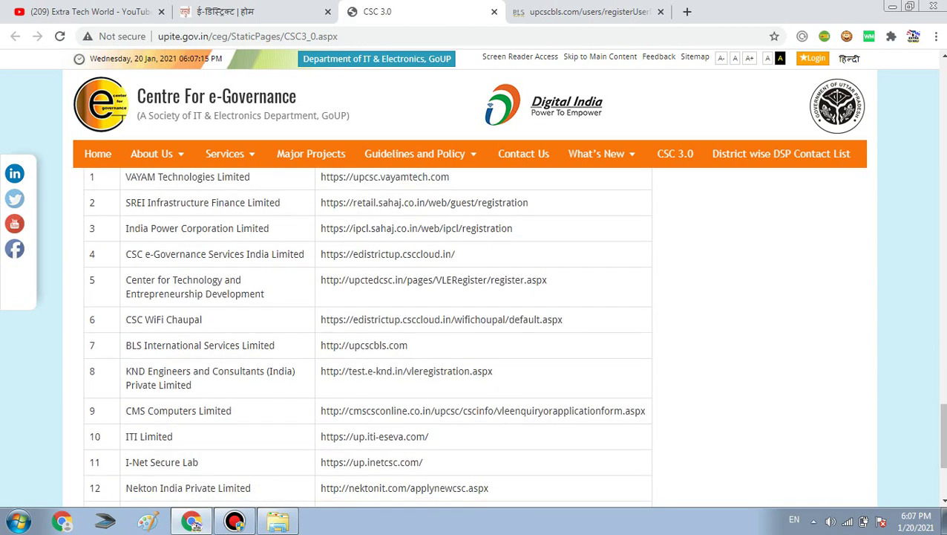
Step: Open the BLS International Services Limited site from the VLE registration links, dismiss its notice and go to the registration page
drag(125, 345, 215, 345)
click(215, 345)
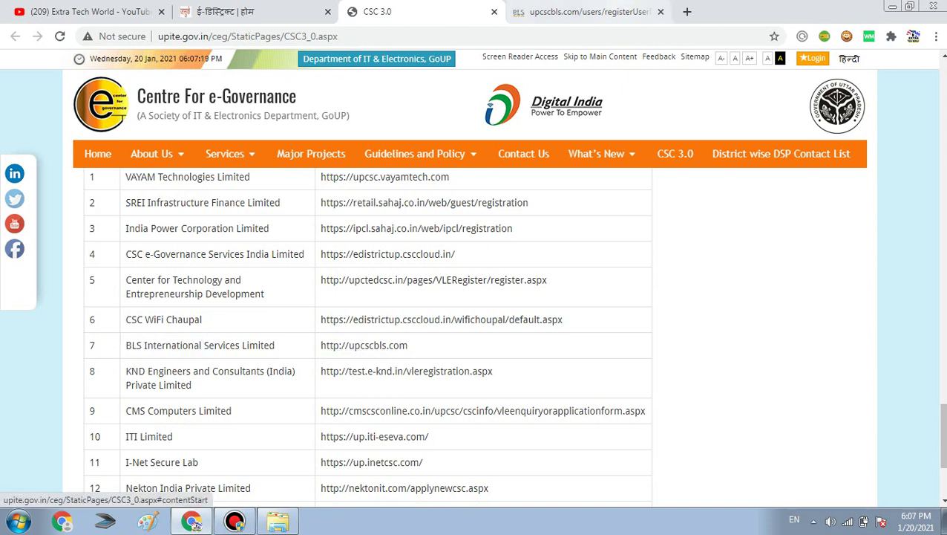
click(364, 345)
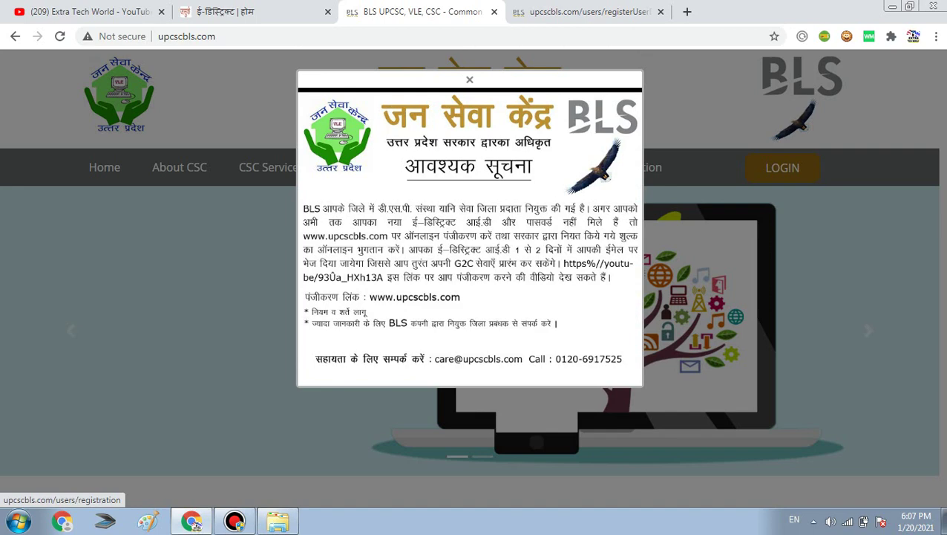
click(469, 80)
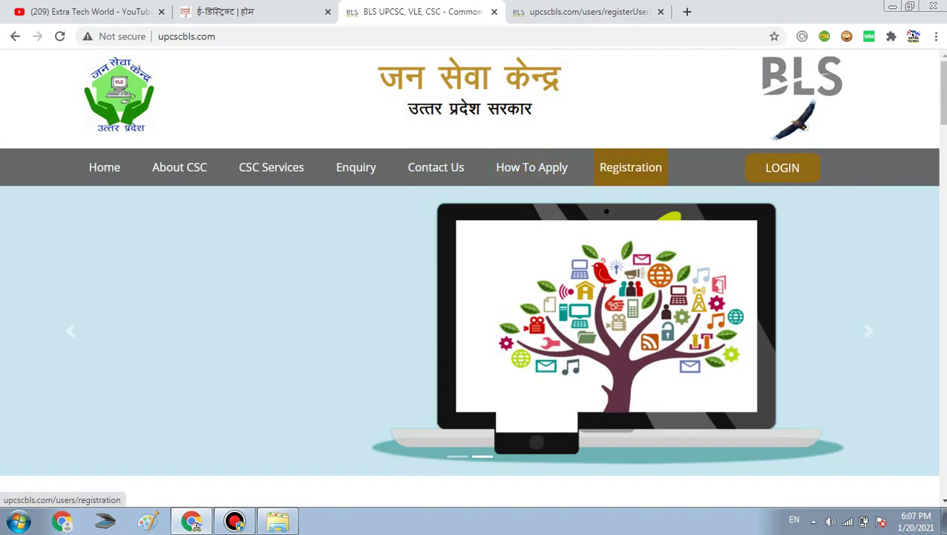
click(630, 167)
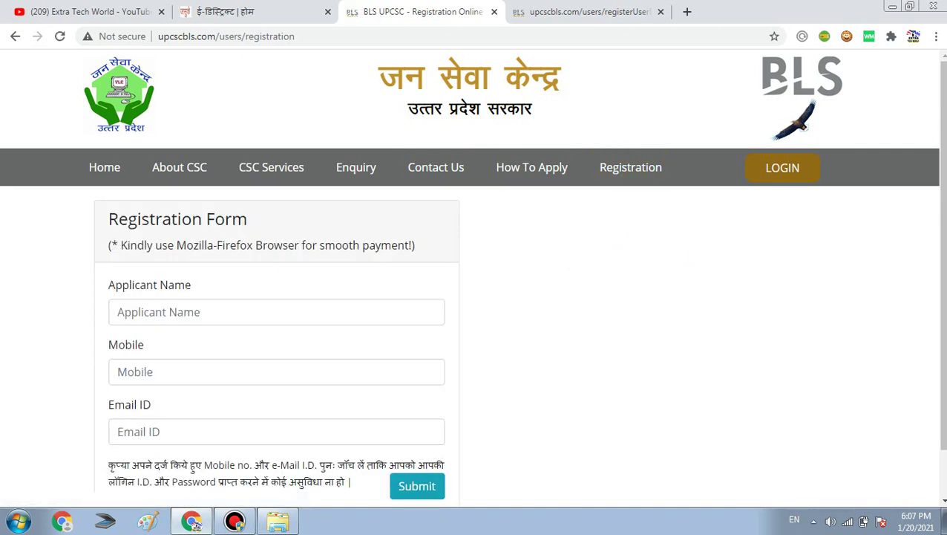
Step: Examine the Registration Form's browser notes and its applicant name, mobile and email fields
scroll(472, 278, down, 1)
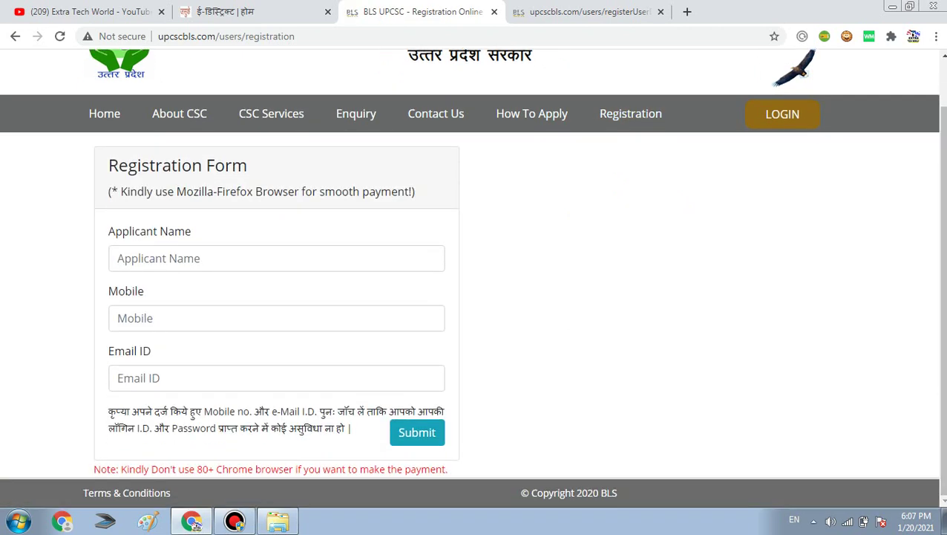
drag(184, 192, 272, 191)
click(272, 192)
drag(116, 468, 374, 468)
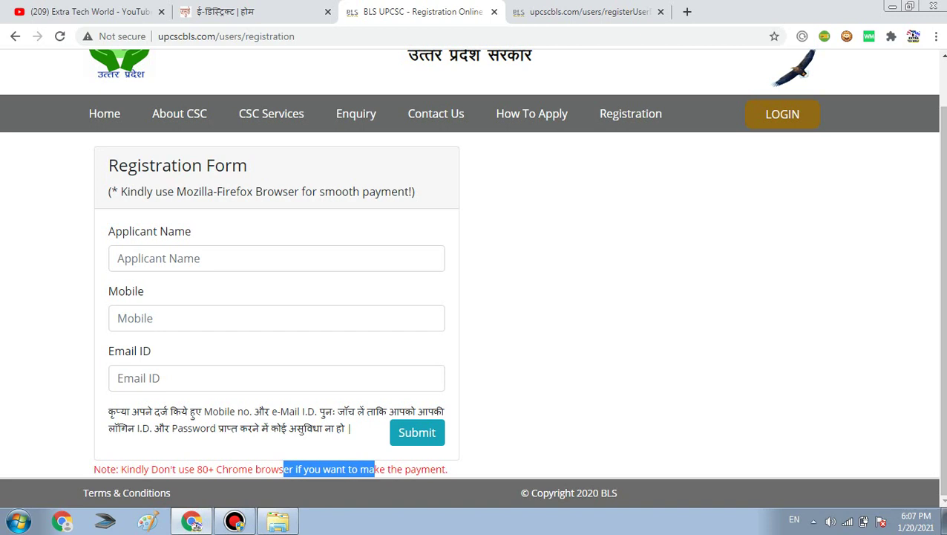
click(374, 469)
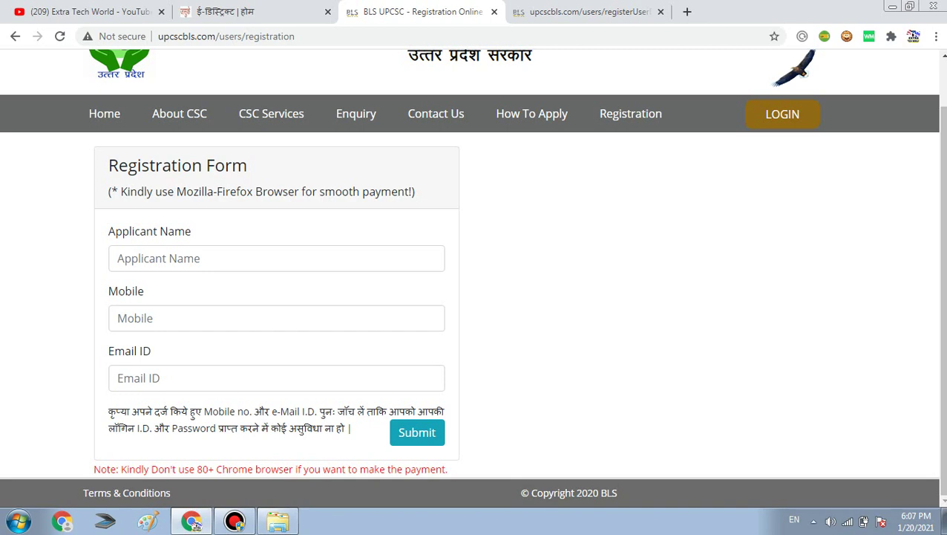
click(118, 258)
click(118, 318)
click(118, 378)
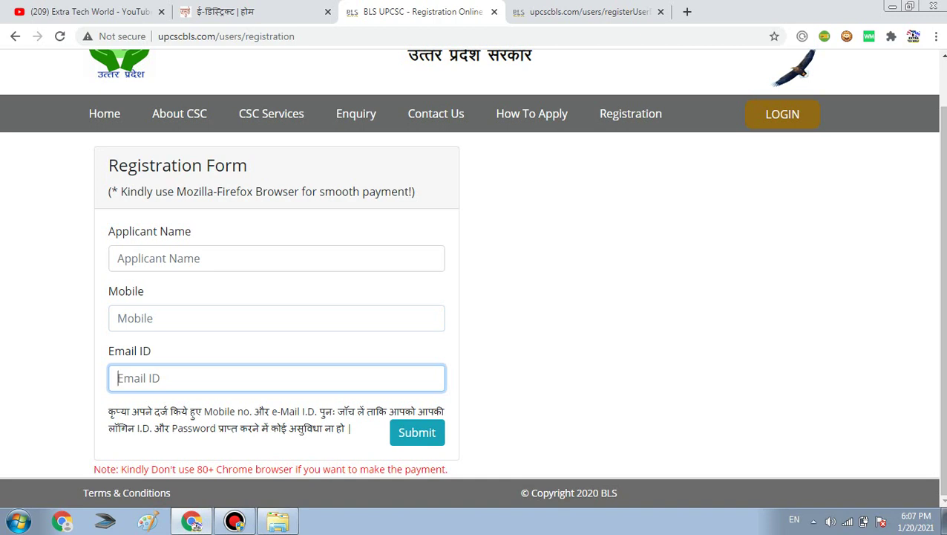
Step: Switch to the already open VLE Registration Form, check its name and email fields, and set the gender to Female
key(ctrl+Tab)
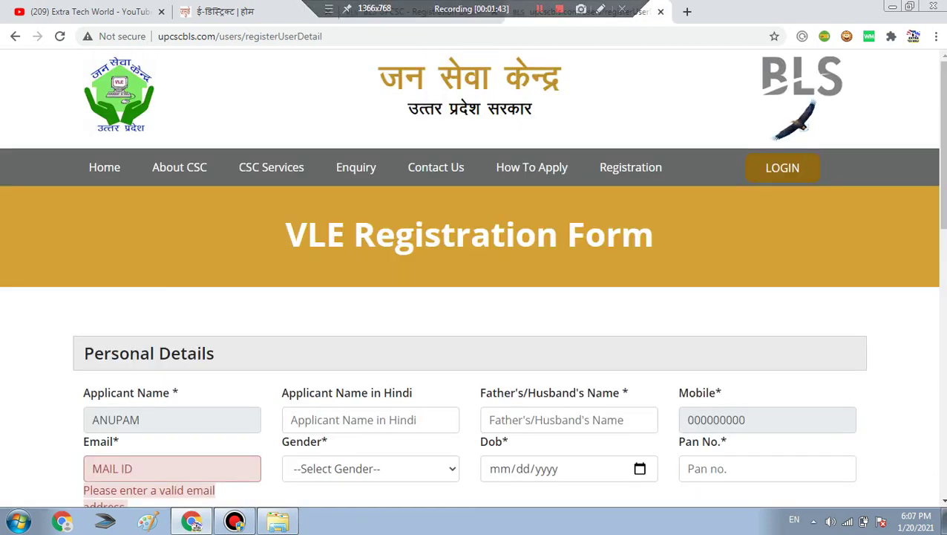
scroll(474, 297, down, 3)
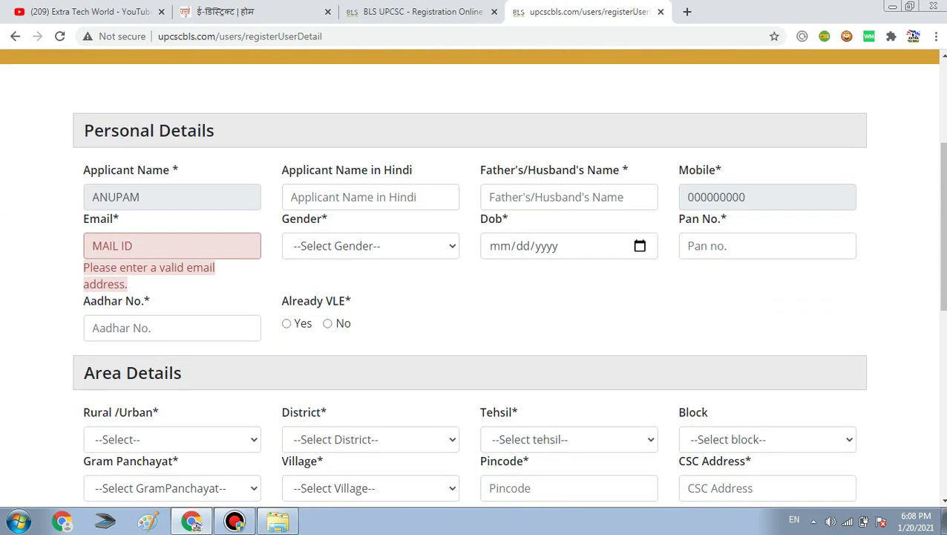
click(172, 245)
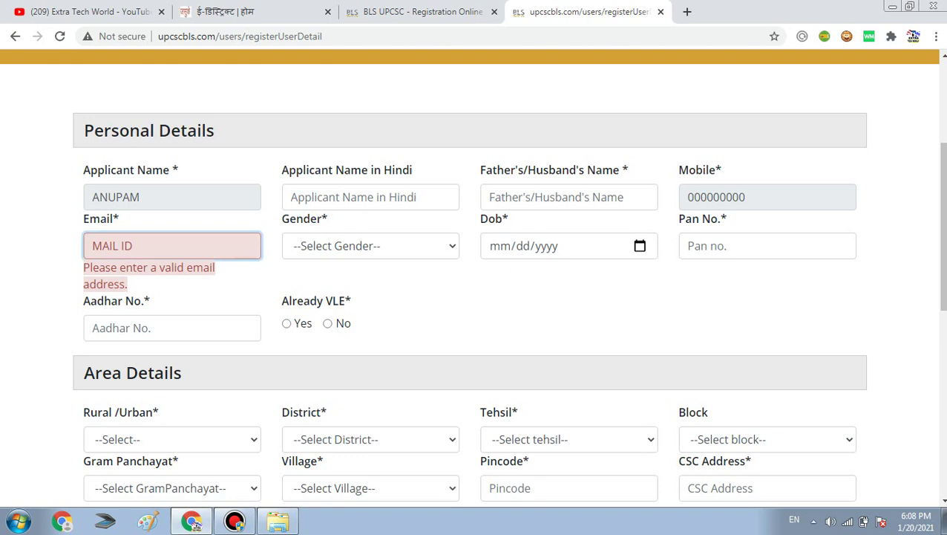
click(397, 197)
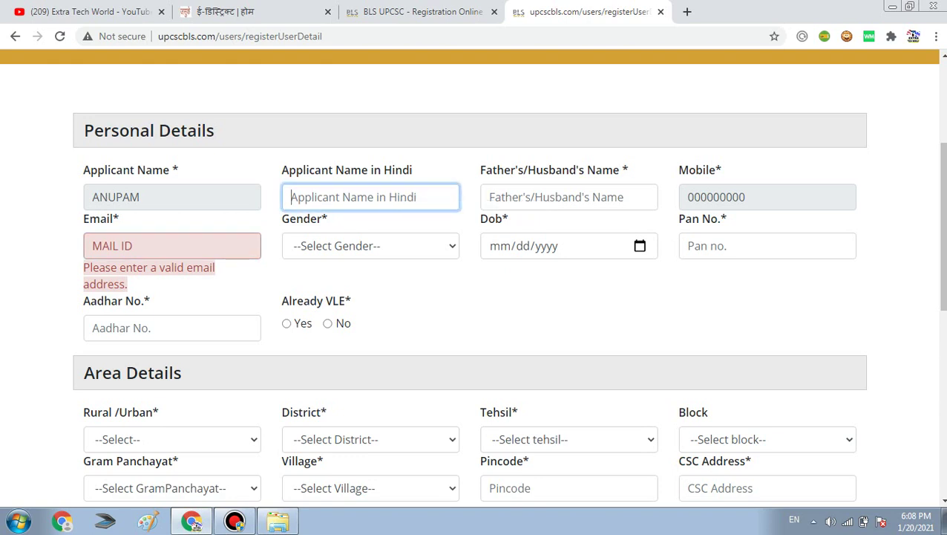
click(568, 197)
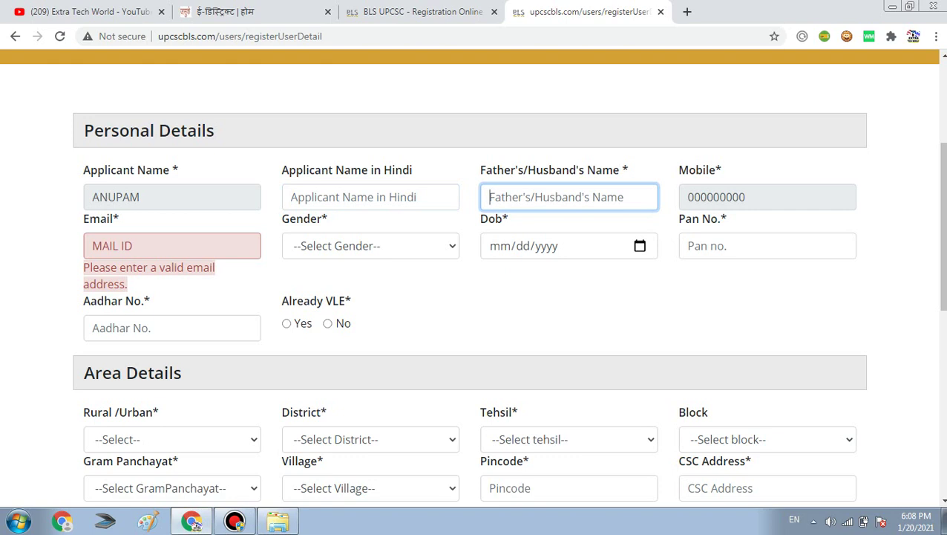
click(371, 245)
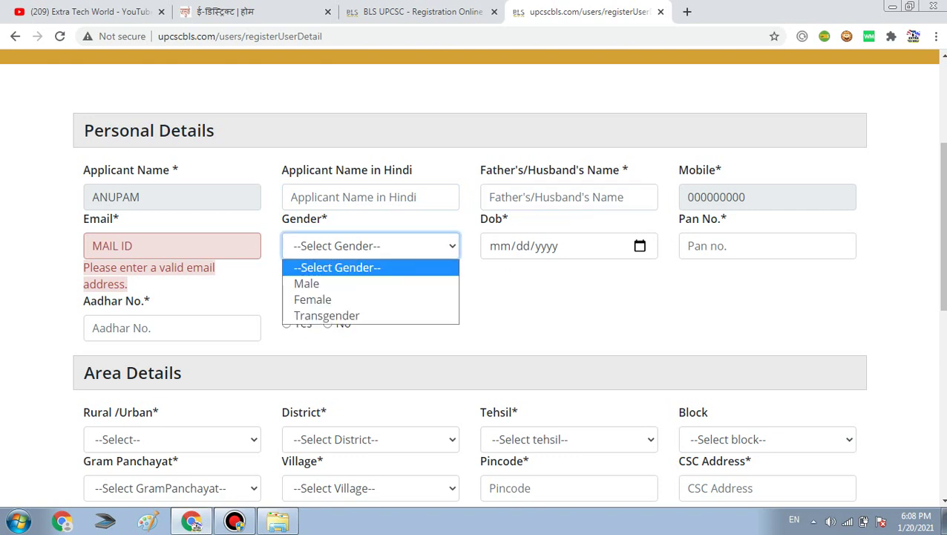
key(Return)
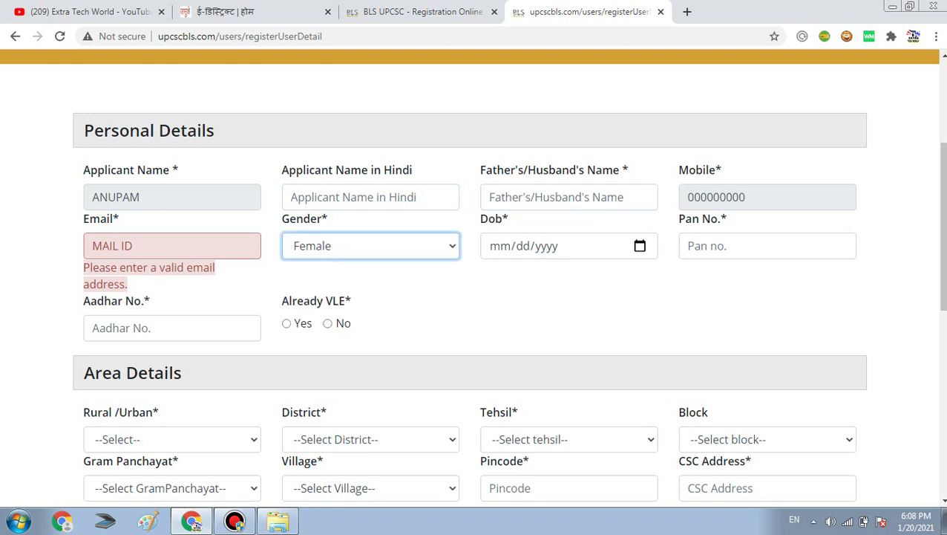
Step: Check the date of birth calendar and the PAN and Aadhar number fields, leaving them empty
click(639, 246)
key(Tab)
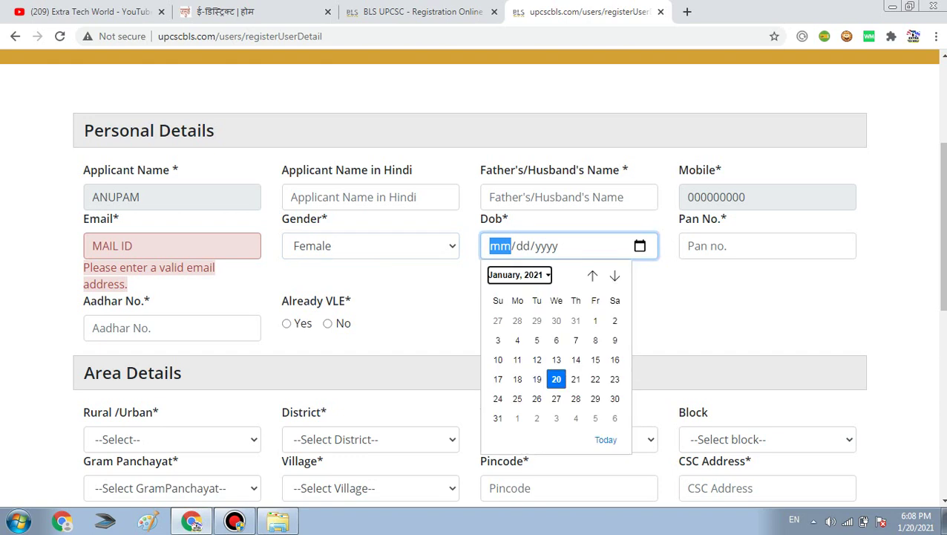
key(Return)
key(Escape)
key(Tab)
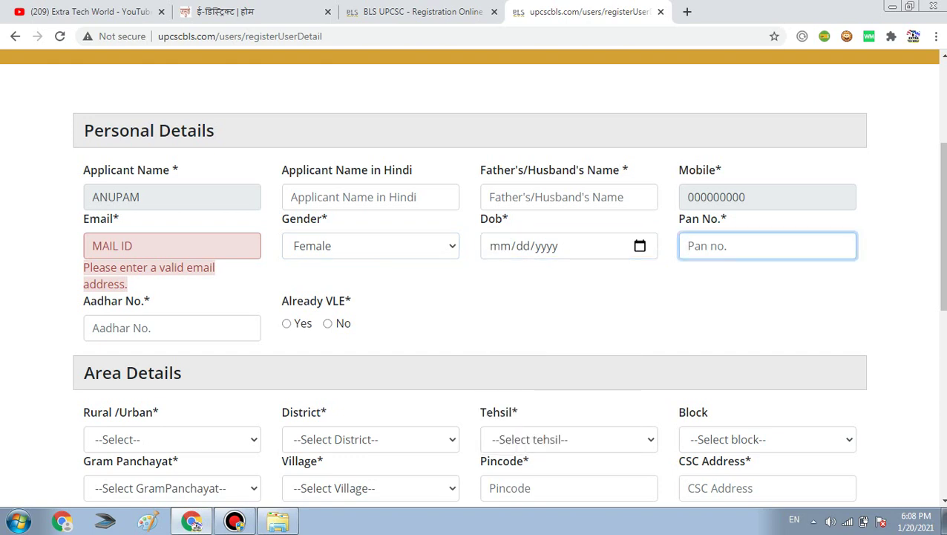
key(Tab)
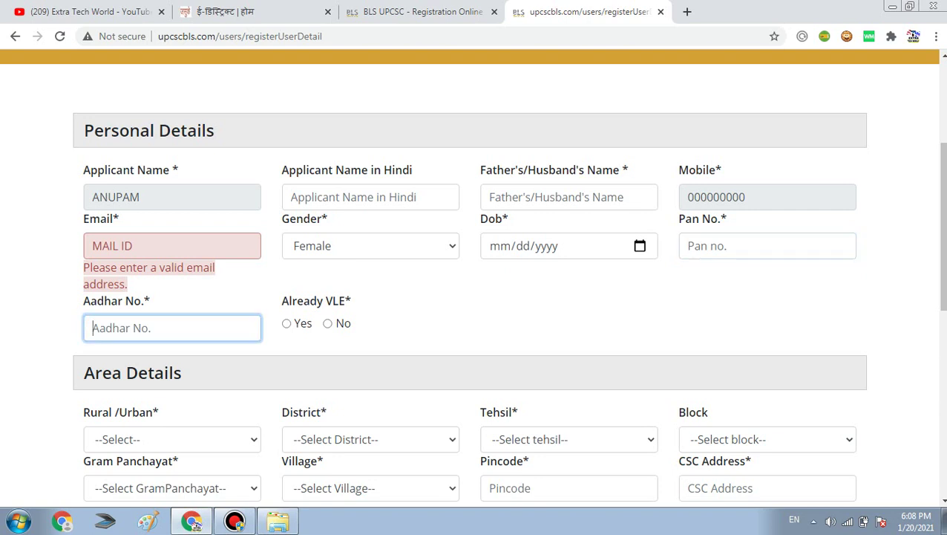
Step: Answer No to the Already VLE question in the personal details
drag(282, 300, 345, 301)
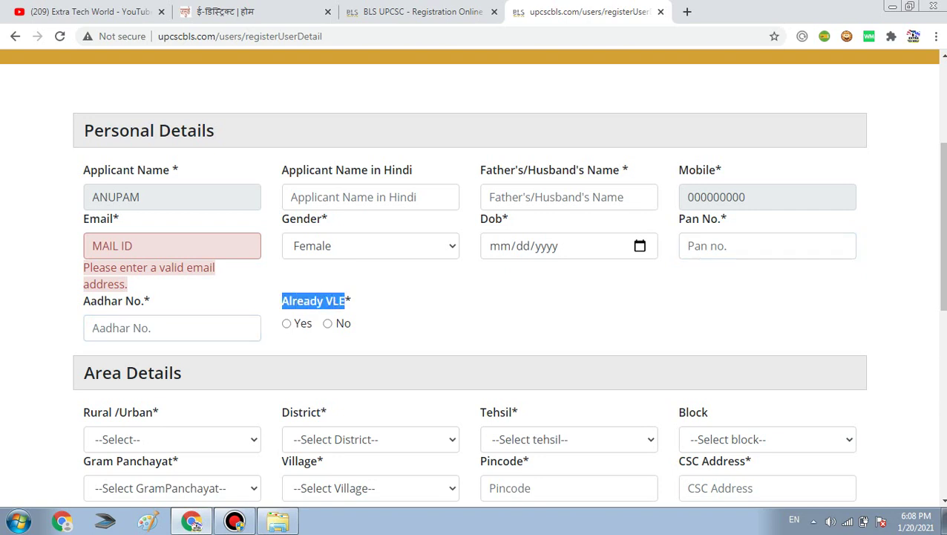
click(171, 327)
click(327, 323)
Step: Set Rural/Urban to Rural in the Area Details section
drag(941, 226, 941, 308)
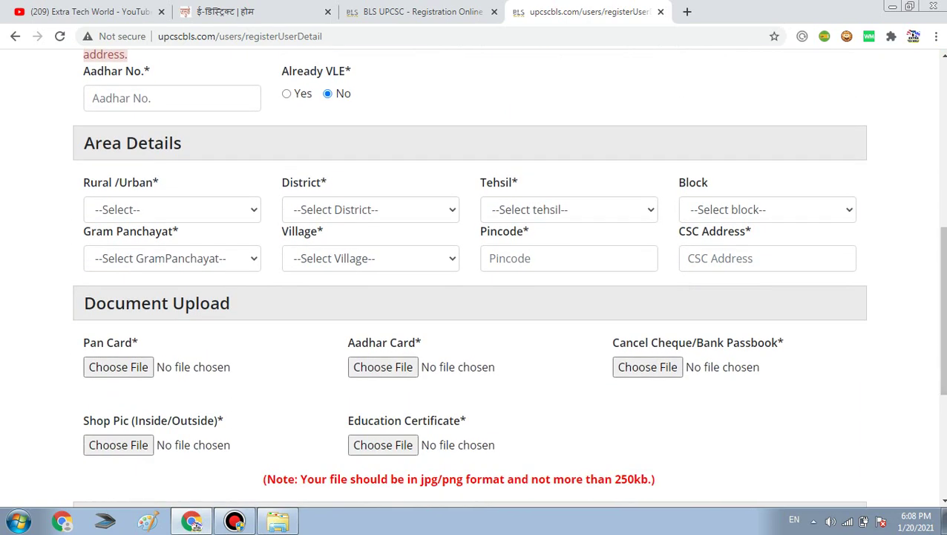
click(172, 209)
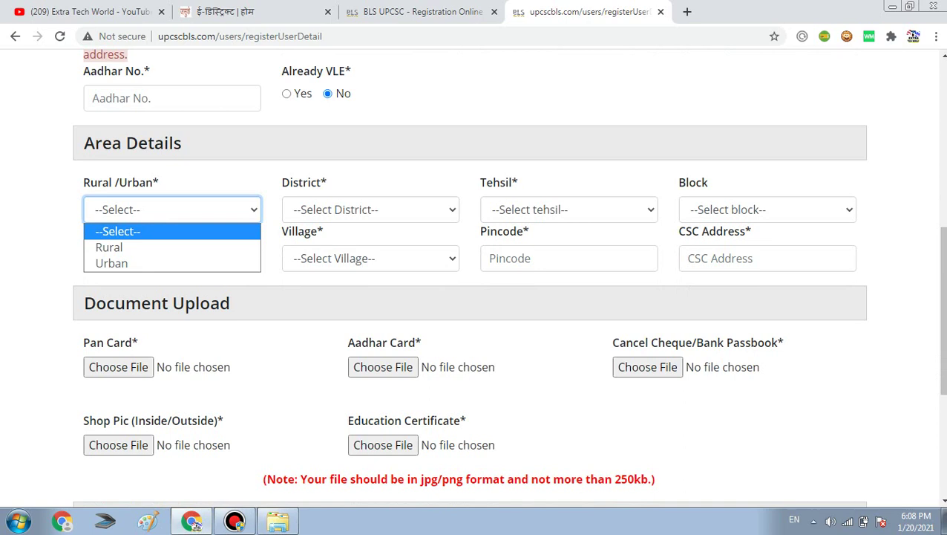
key(Down)
key(Down)
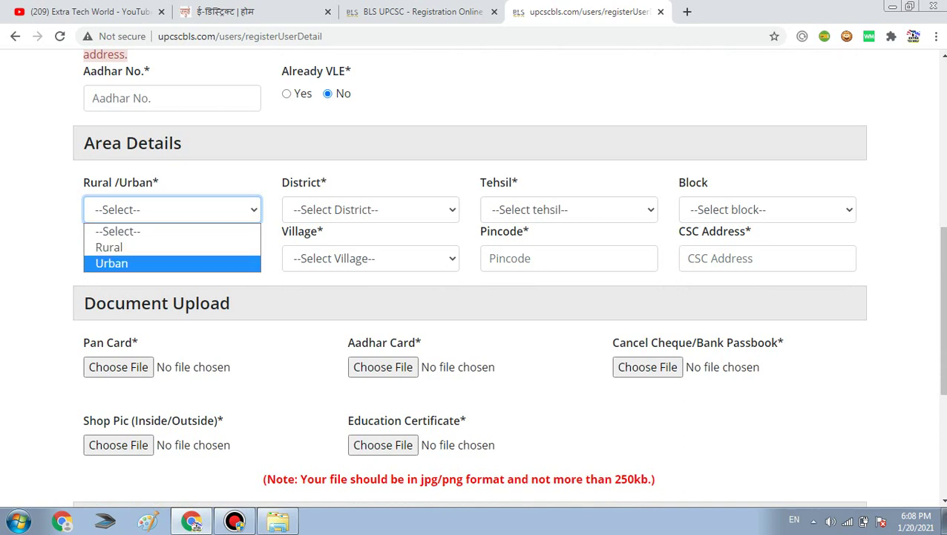
key(Up)
key(Return)
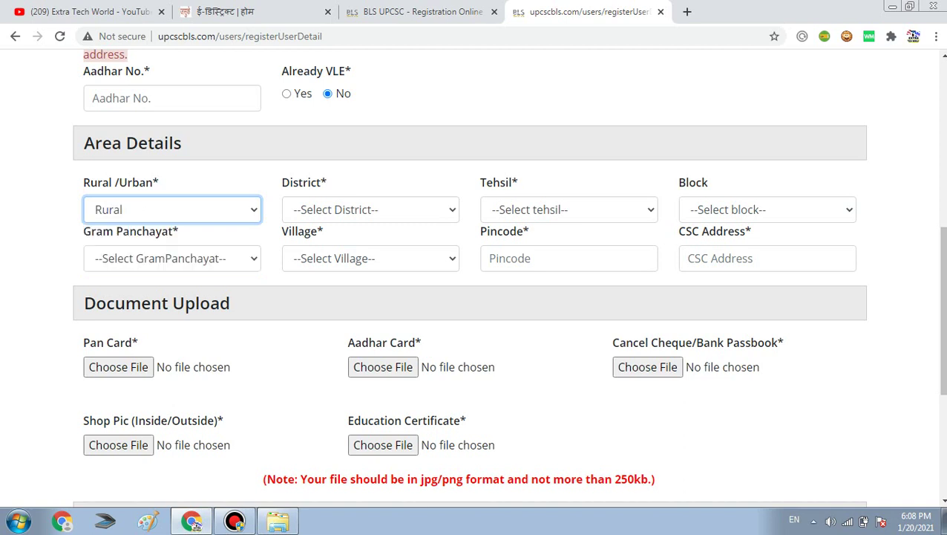
Step: Check the available District options without choosing one, and look at the Pincode and CSC Address fields
click(369, 210)
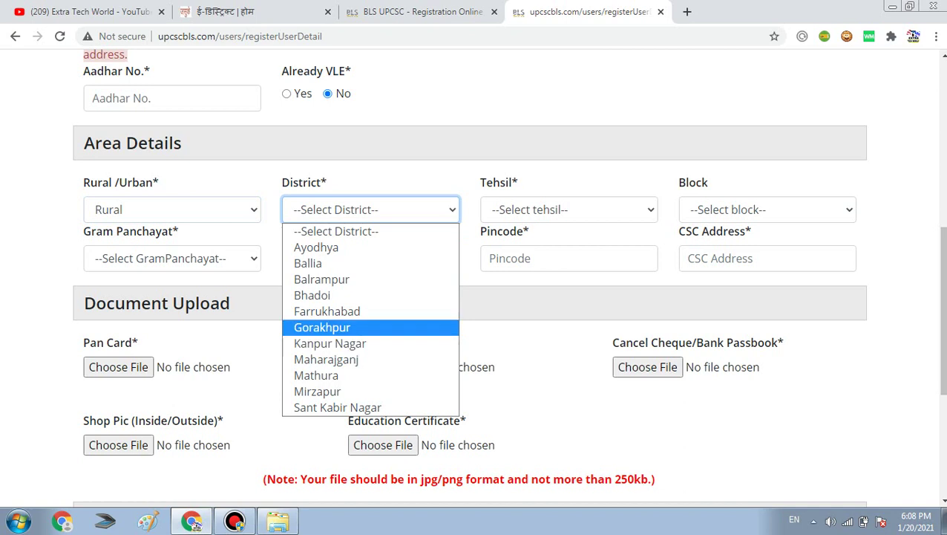
key(Escape)
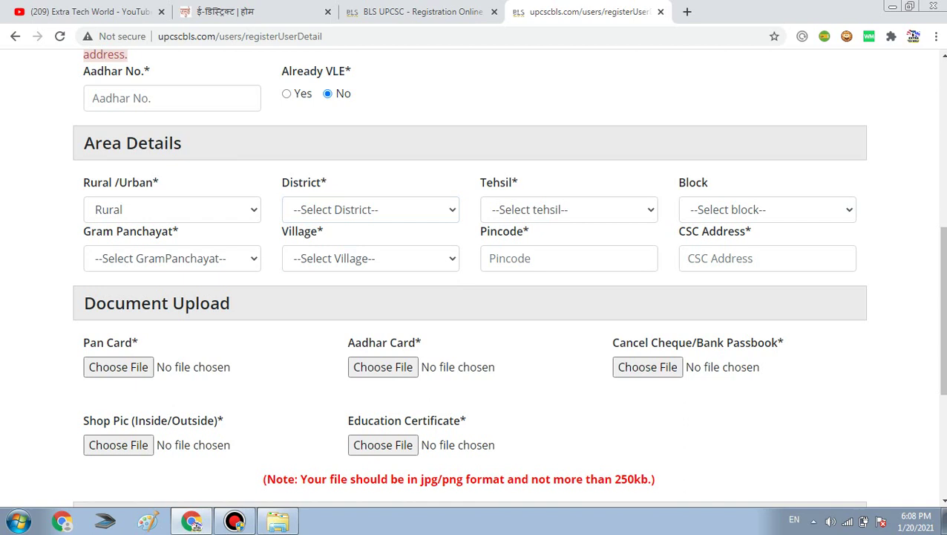
click(568, 257)
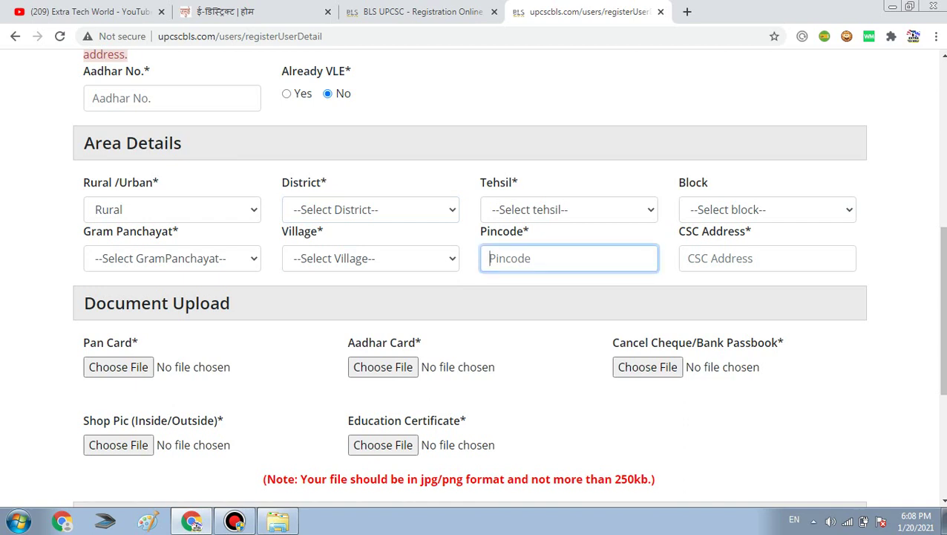
click(767, 258)
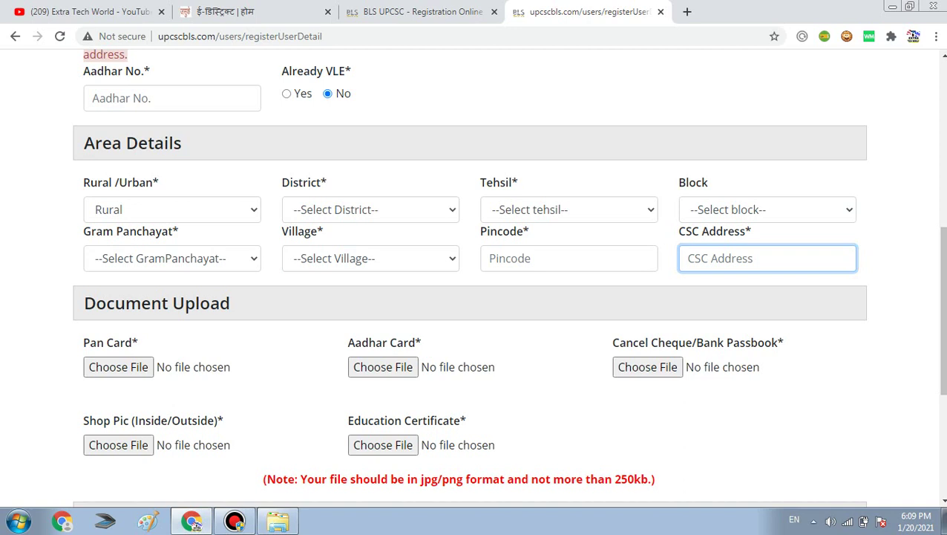
Step: Review the required files in the Document Upload section and the note on file format and maximum size
scroll(473, 275, down, 3)
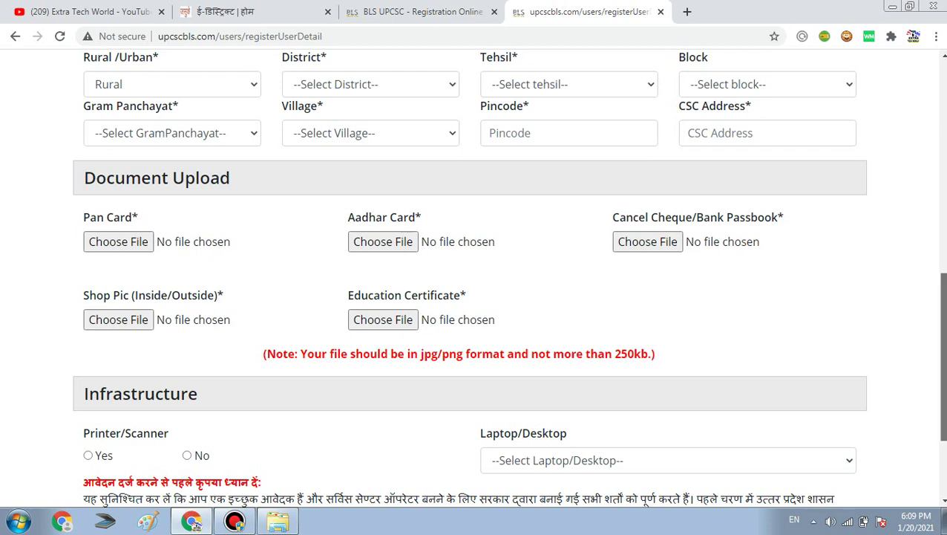
scroll(474, 282, down, 1)
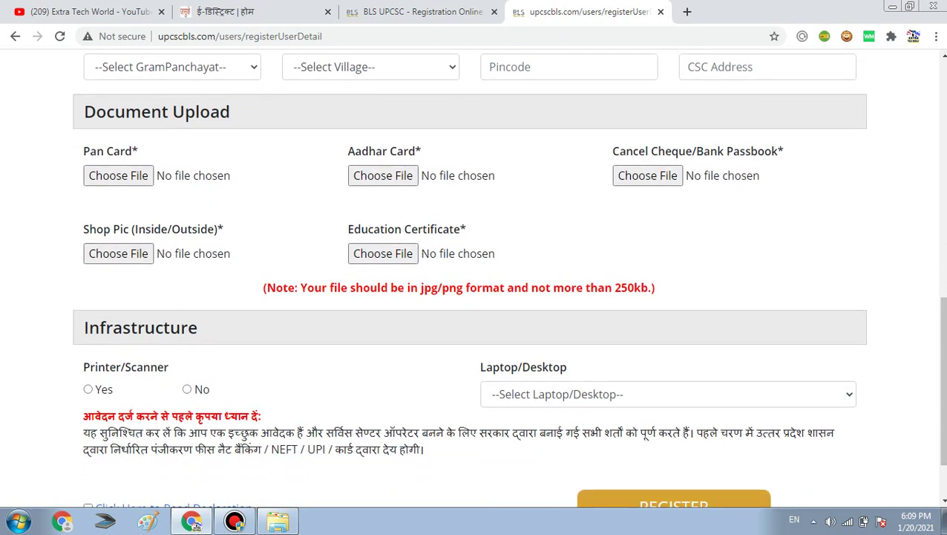
drag(417, 287, 438, 288)
click(438, 287)
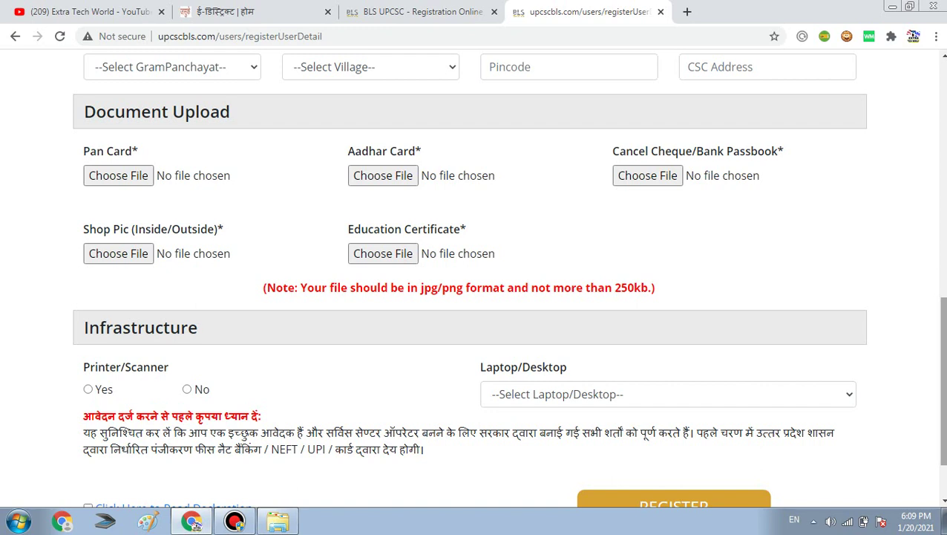
Step: Answer Yes to Printer/Scanner in the Infrastructure section and check the Laptop/Desktop options without choosing one
scroll(942, 379, down, 2)
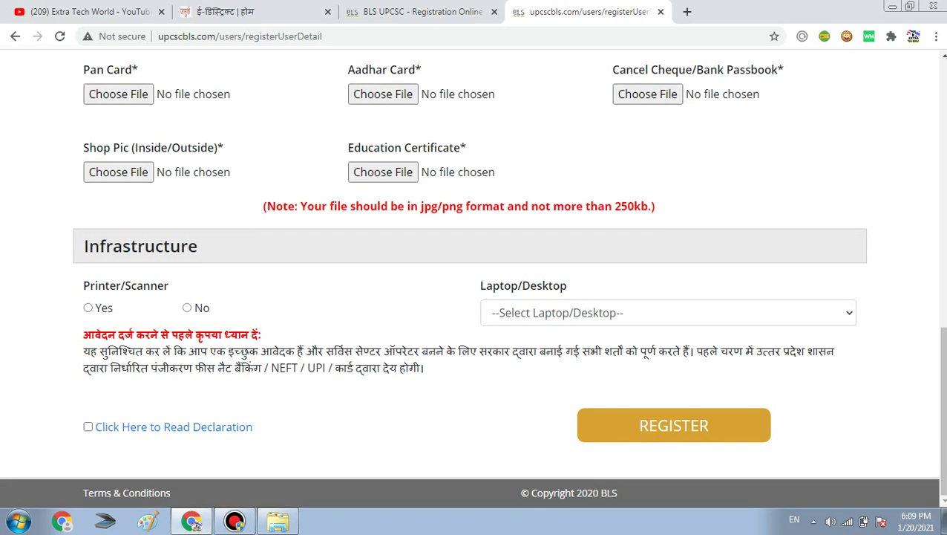
click(88, 307)
click(667, 312)
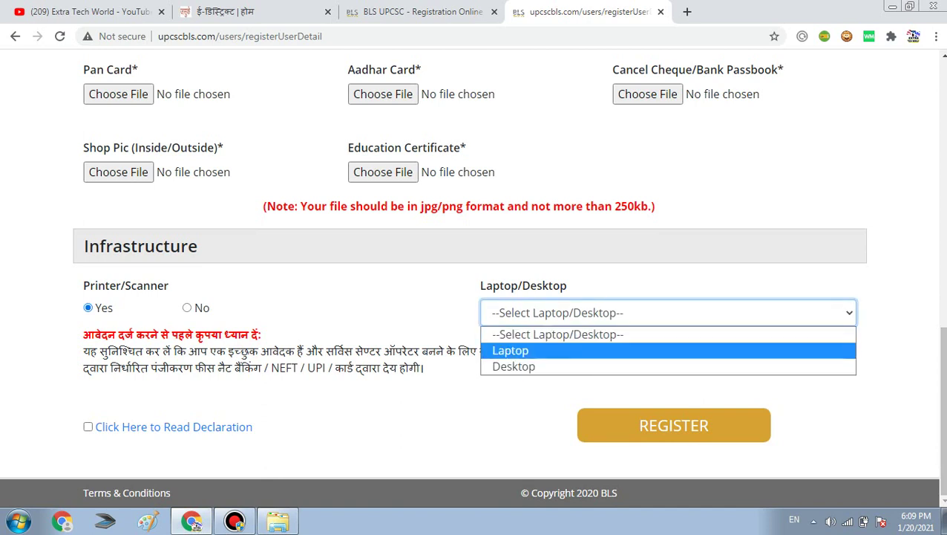
key(Escape)
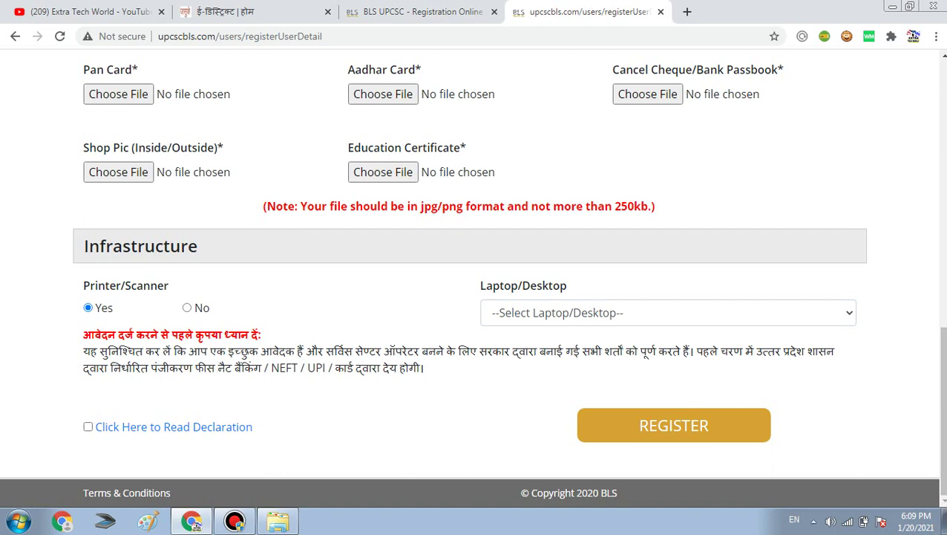
Step: Tick the declaration checkbox on the registration form, read through the declaration text and close it
click(88, 426)
click(173, 426)
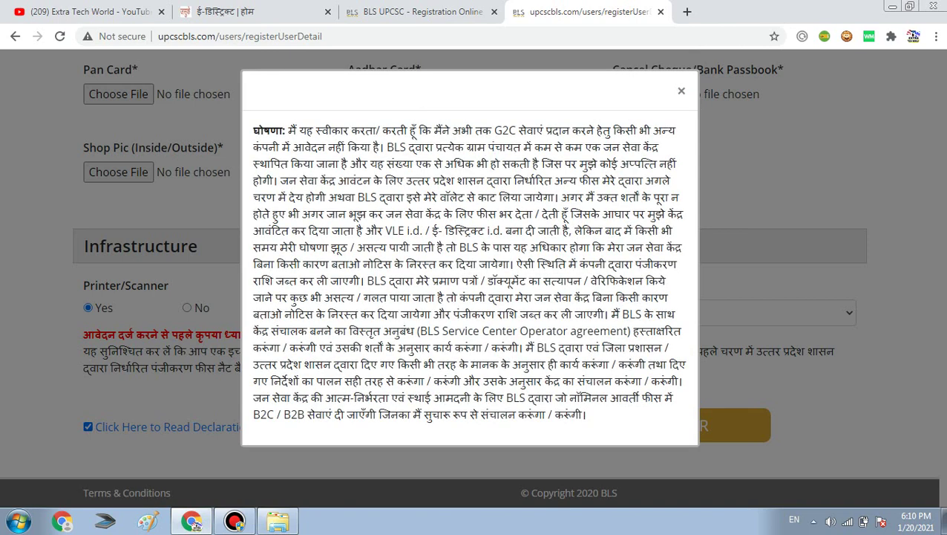
drag(640, 164, 663, 263)
click(681, 90)
click(681, 90)
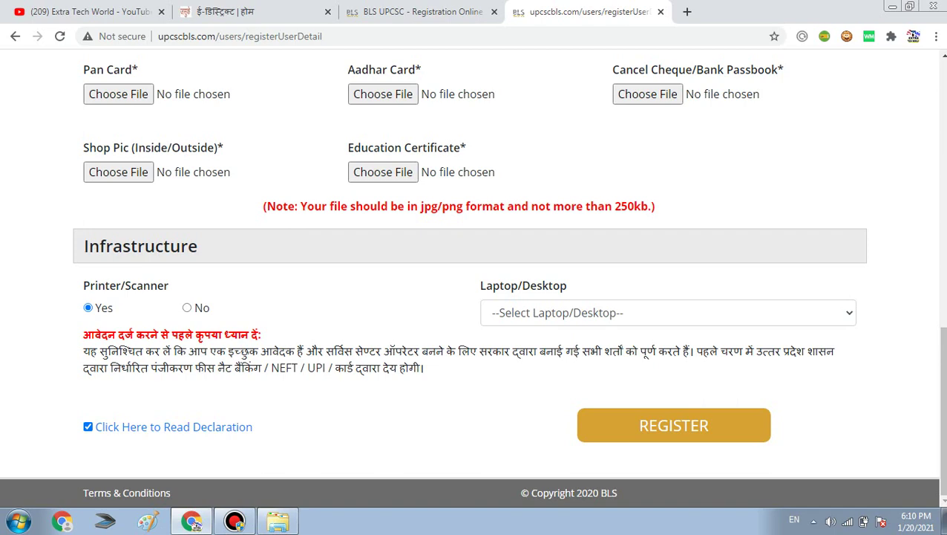
Step: Go to the CSC 3.0 page from the eDistrict Uttar Pradesh site and open the District wise DSP Contact List
click(416, 11)
click(238, 11)
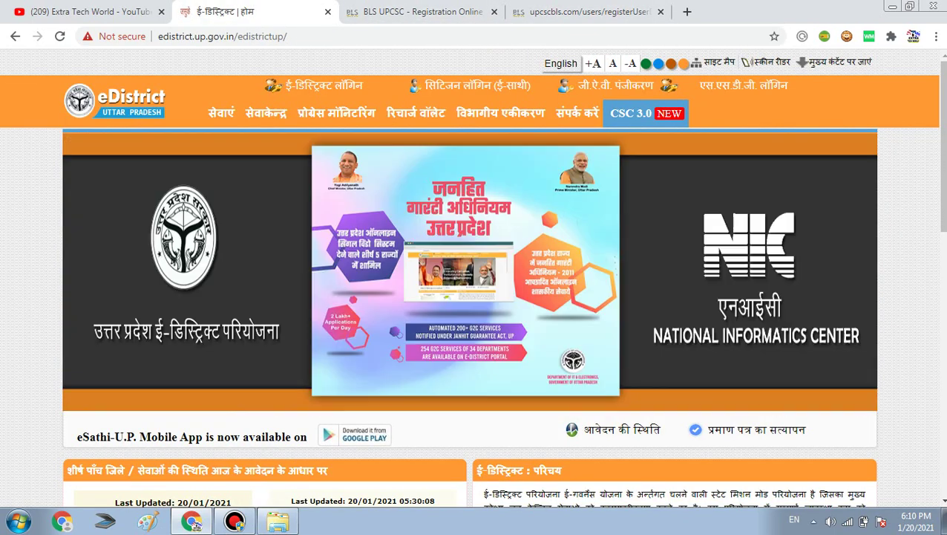
click(631, 113)
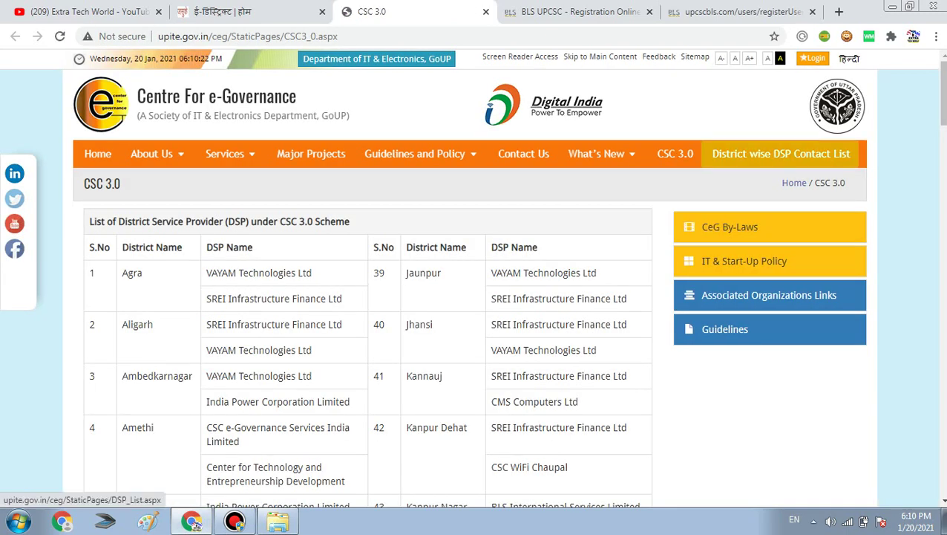
drag(942, 93, 941, 512)
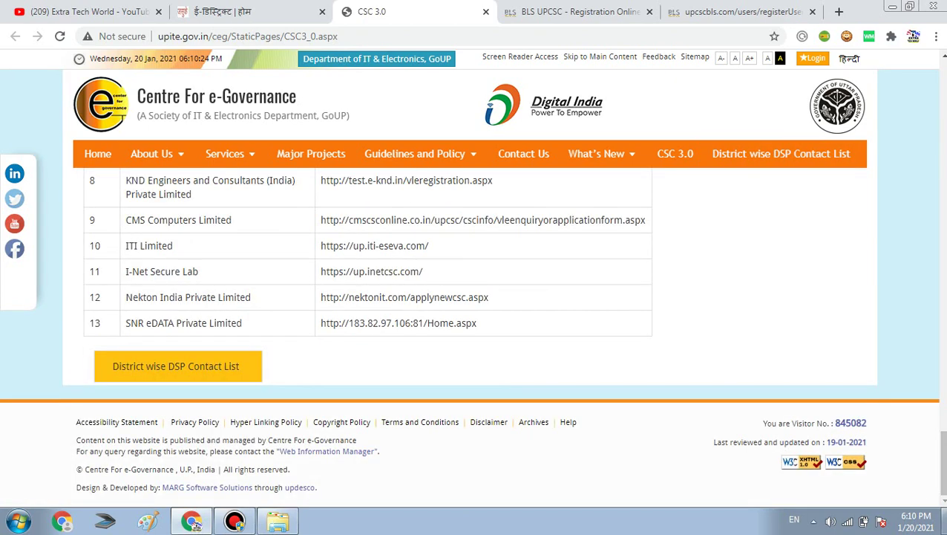
click(176, 366)
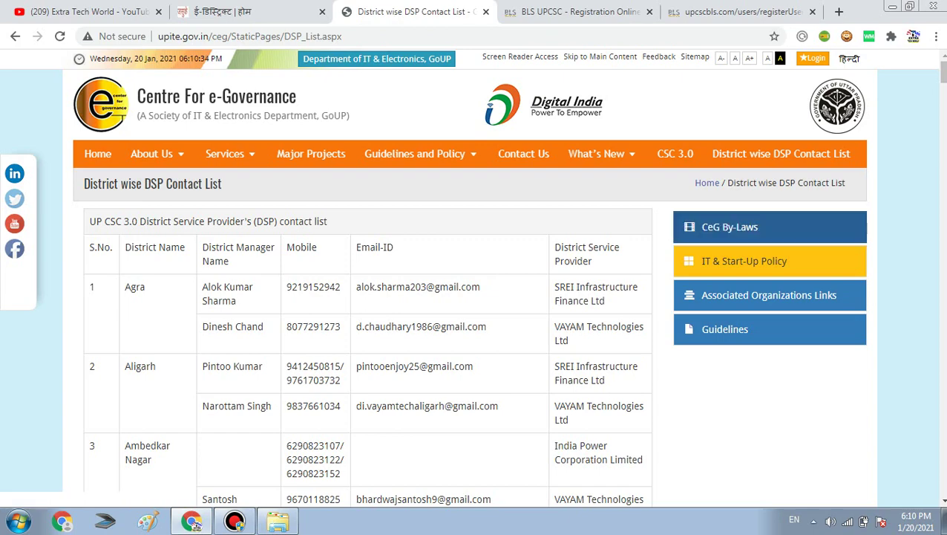
Step: Examine the district service provider and mobile number for Ayodhya in the DSP contact list, and browse the entries of the following districts
scroll(770, 253, down, 1)
scroll(367, 334, down, 12)
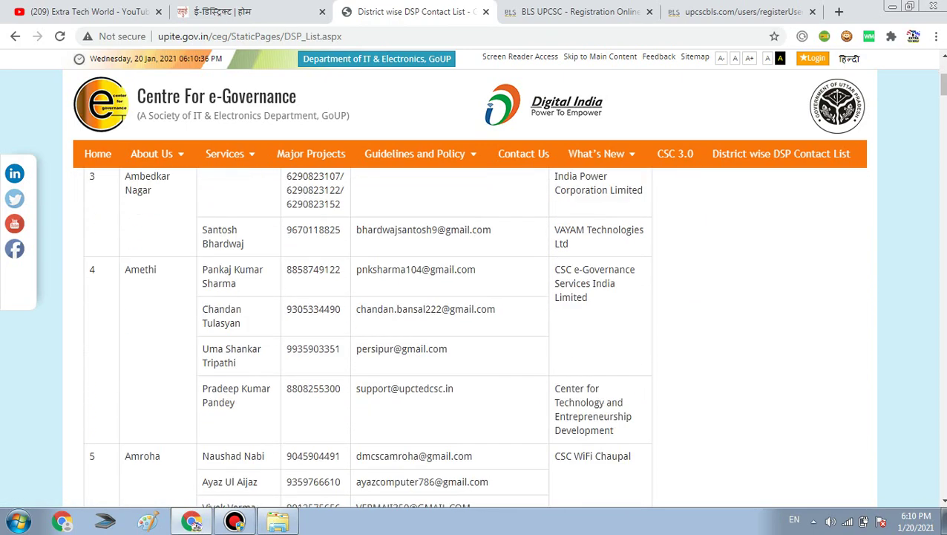
scroll(367, 334, down, 2)
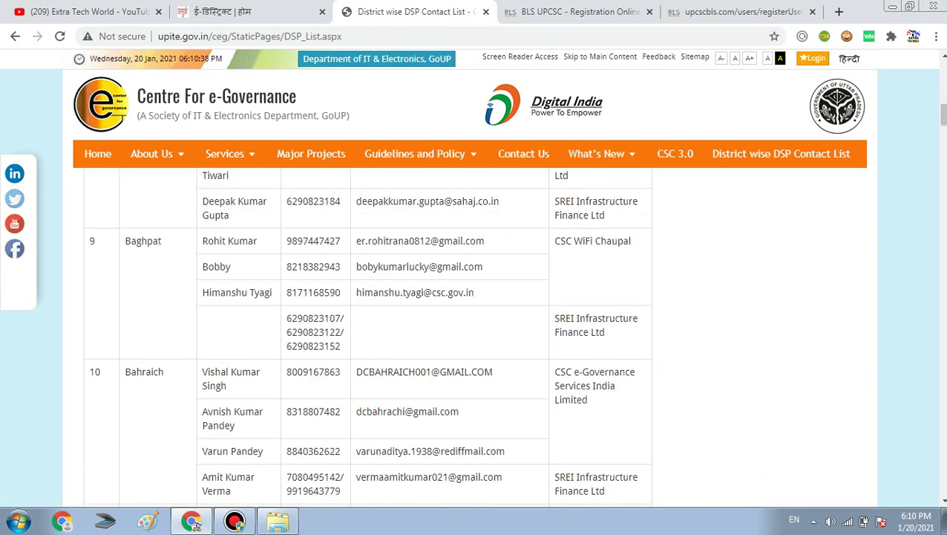
scroll(366, 338, up, 3)
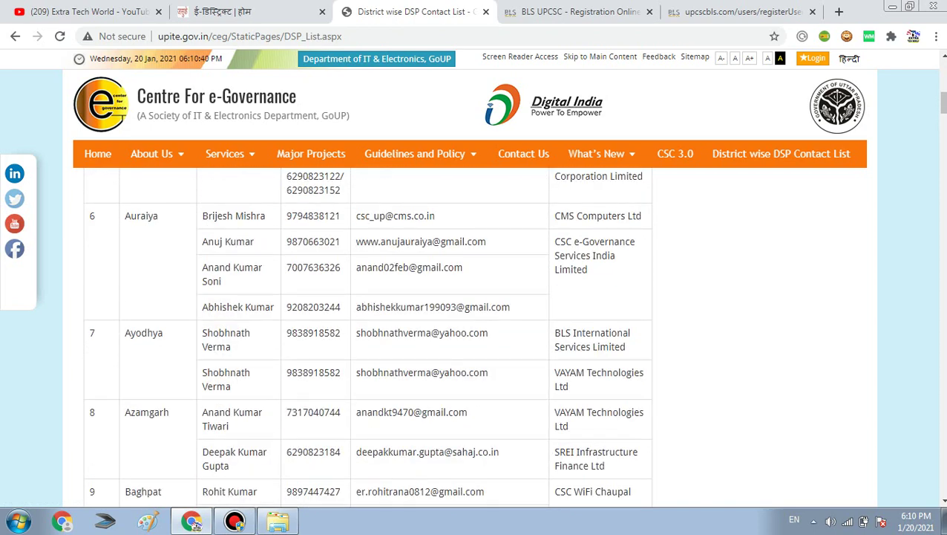
drag(555, 332, 601, 333)
click(601, 332)
drag(286, 333, 341, 332)
click(341, 332)
scroll(367, 337, down, 5)
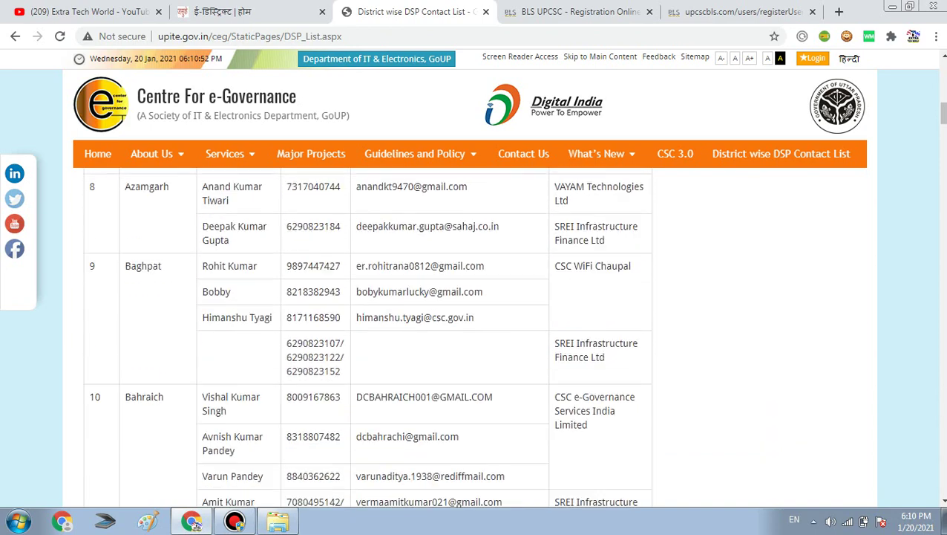
scroll(367, 339, down, 2)
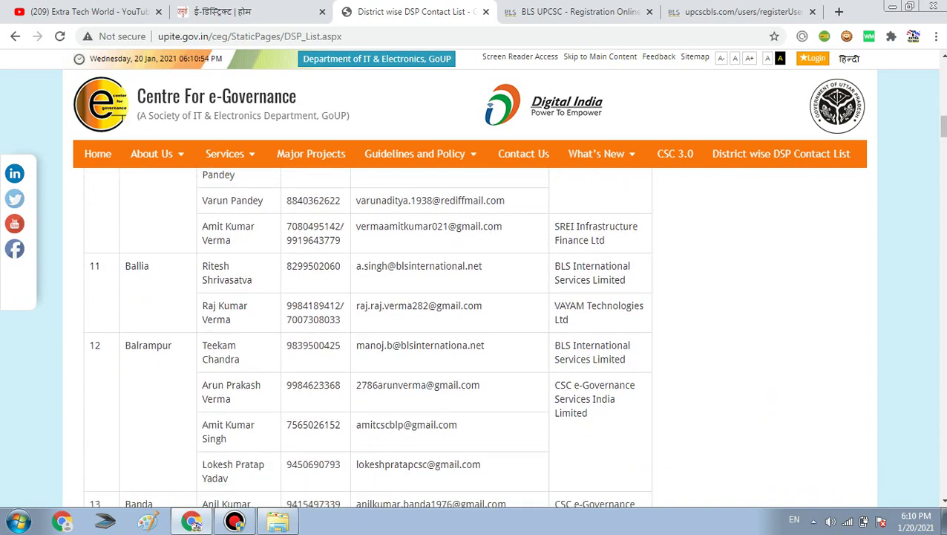
Step: Revisit the BLS registration form and the eDistrict home page, ending on the Extra Tech World YouTube channel's videos
key(ctrl+5)
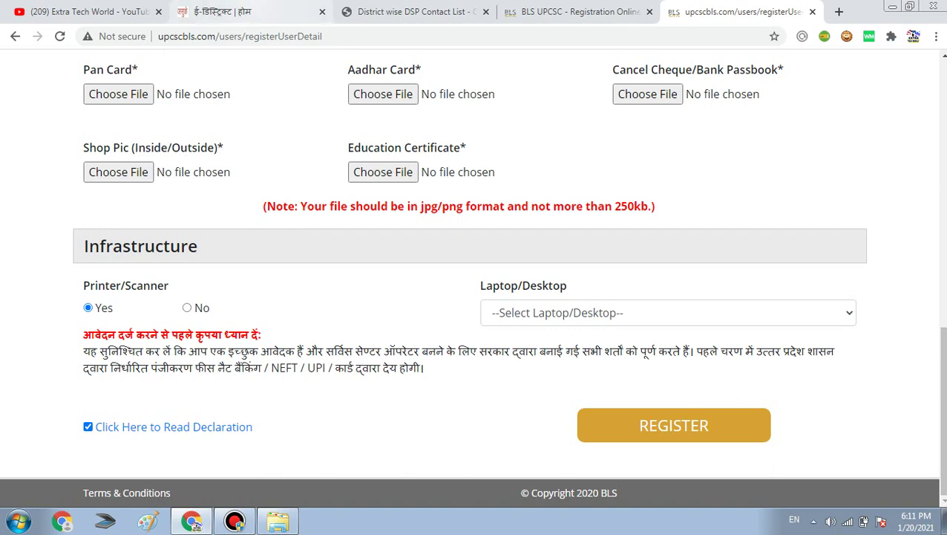
click(253, 11)
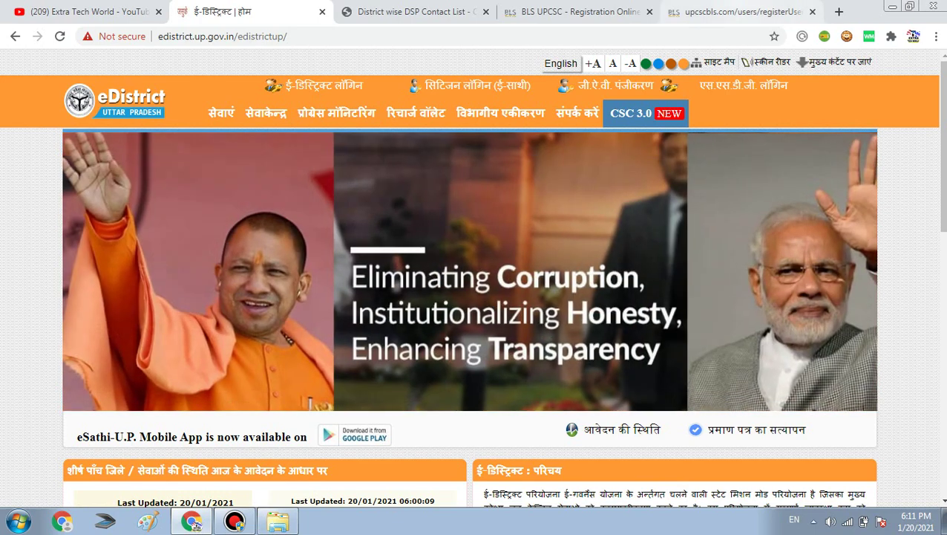
click(735, 11)
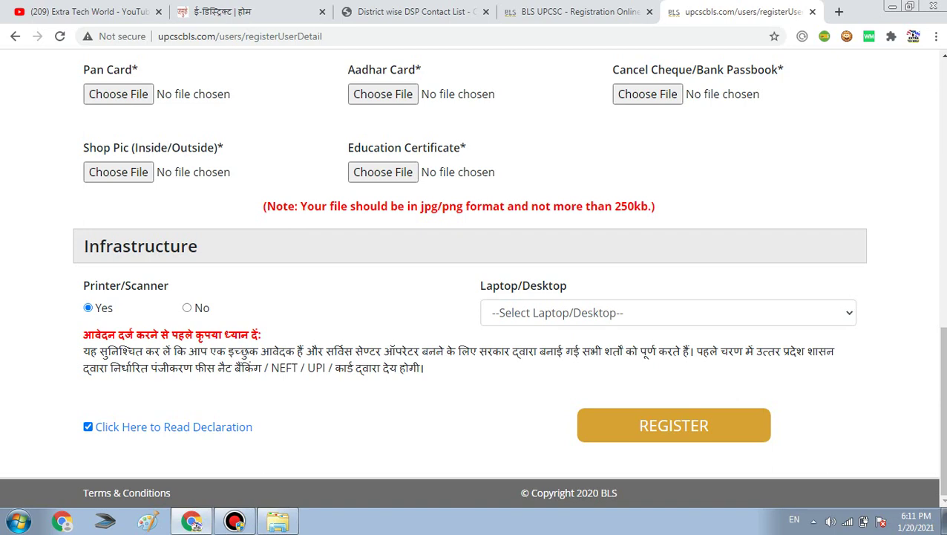
click(86, 11)
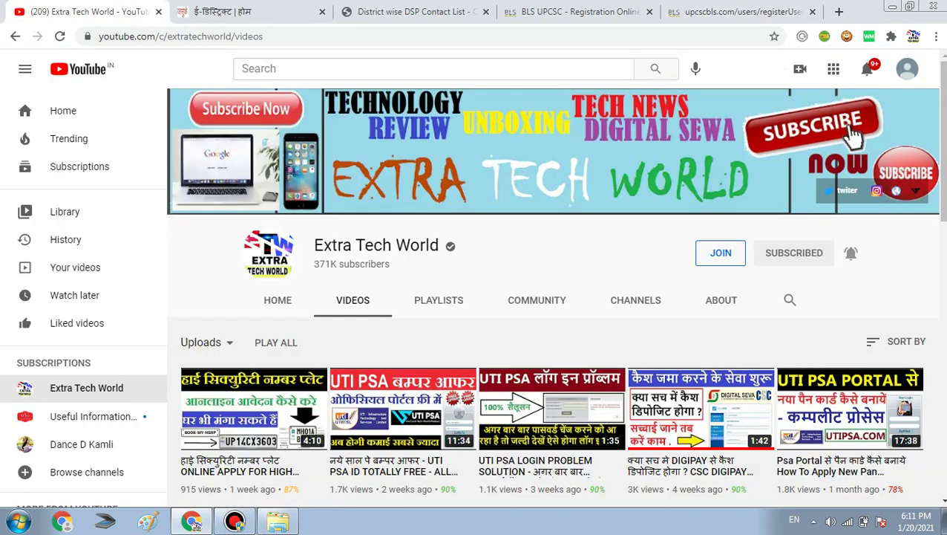